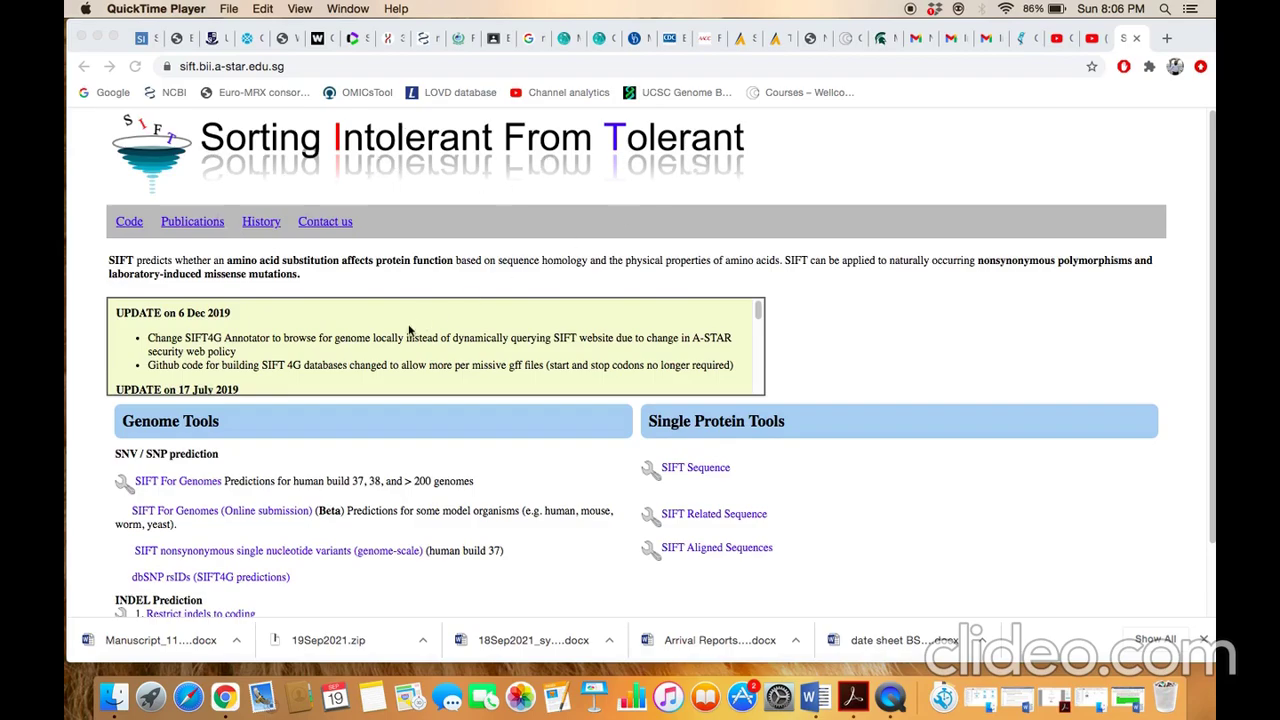
Step: Open SIFT's genome-scale nonsynonymous SNV tool (Homo sapiens hg19) and focus the empty coordinates box
{"action": "scroll", "coordinate": [490, 390], "scroll_direction": "down", "scroll_amount": 2}
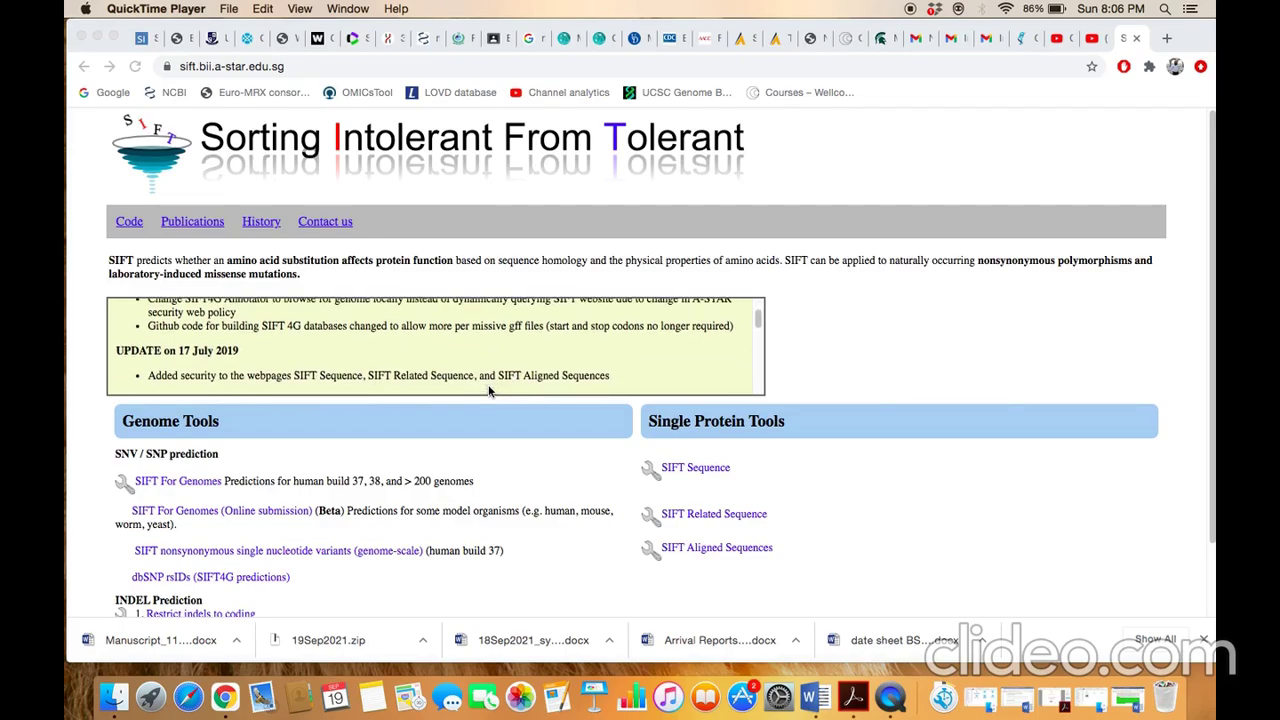
{"action": "scroll", "coordinate": [493, 520], "scroll_direction": "down", "scroll_amount": 2}
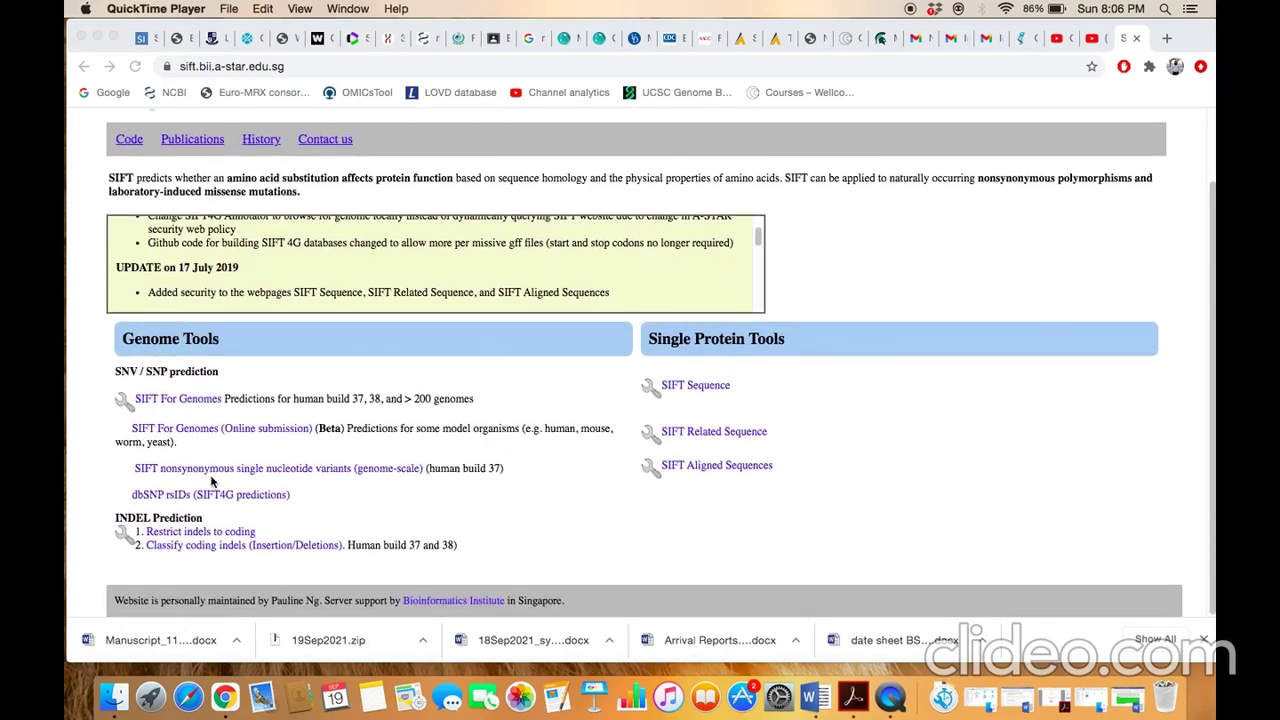
{"action": "left_click", "coordinate": [324, 509]}
{"action": "left_click", "coordinate": [326, 470]}
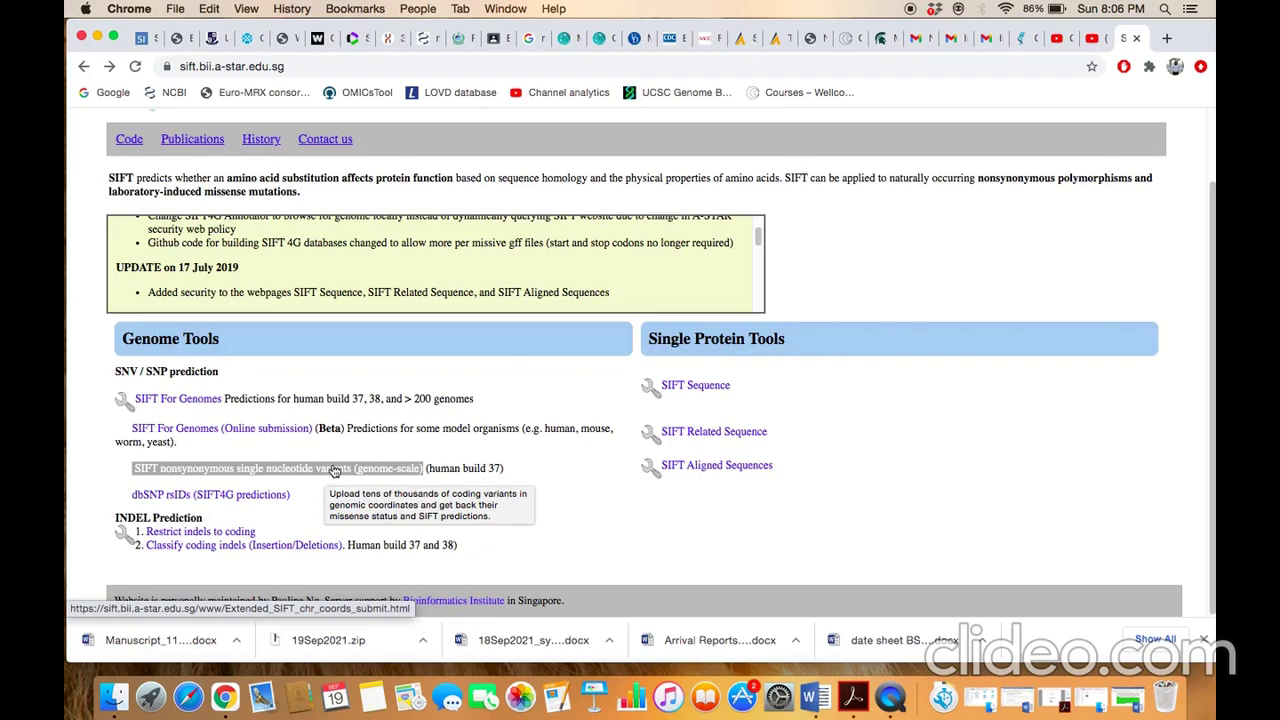
{"action": "left_click", "coordinate": [335, 471]}
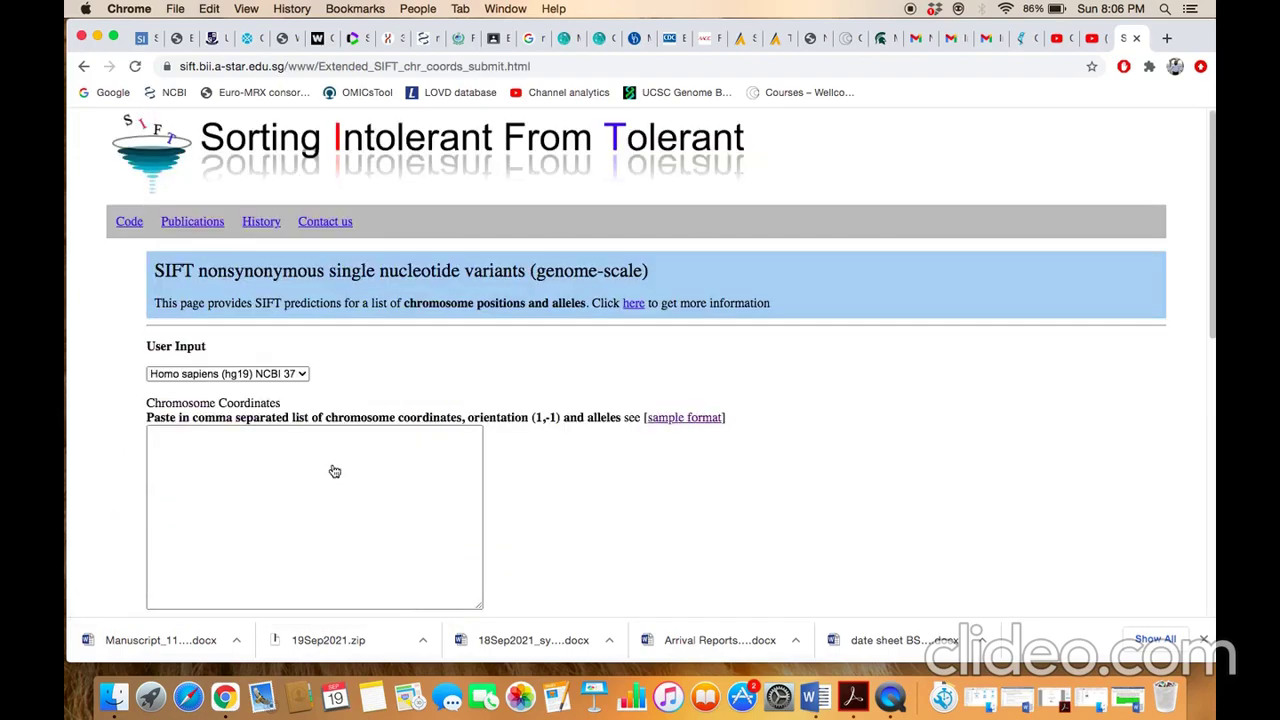
{"action": "scroll", "coordinate": [659, 485], "scroll_direction": "down", "scroll_amount": 1}
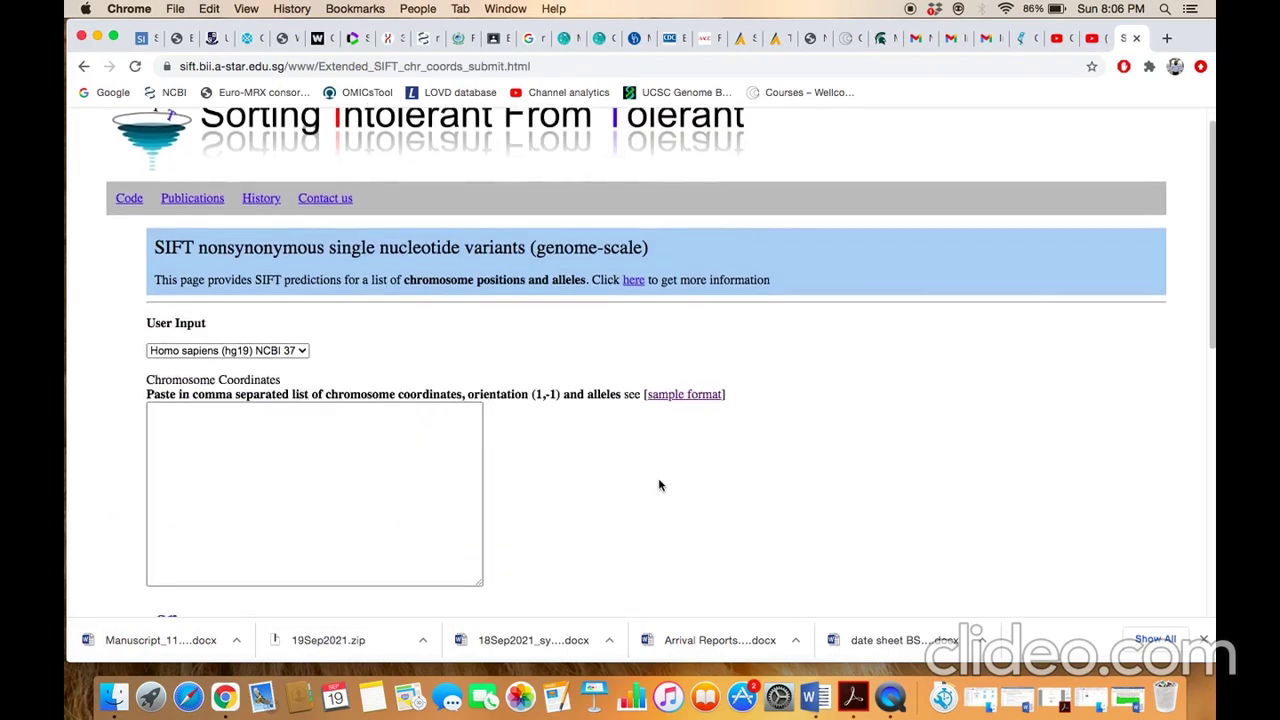
{"action": "left_click", "coordinate": [309, 455]}
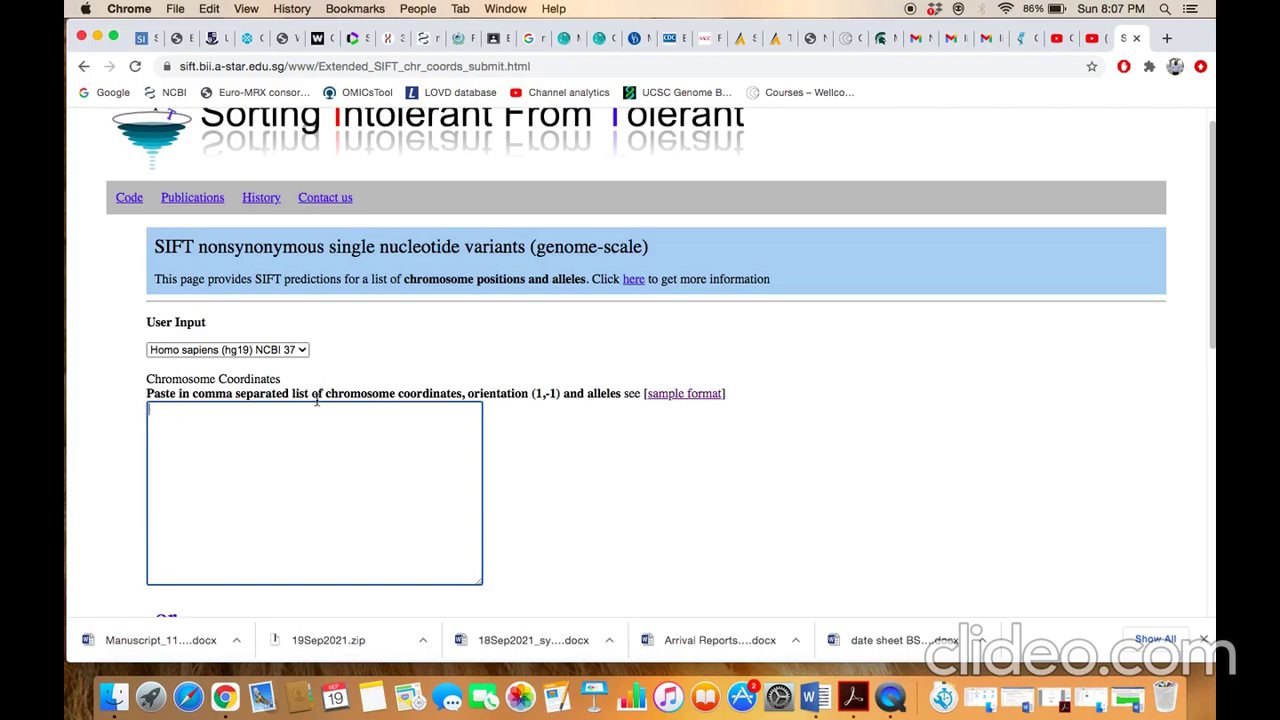
{"action": "left_click_drag", "start_coordinate": [327, 394], "coordinate": [461, 394]}
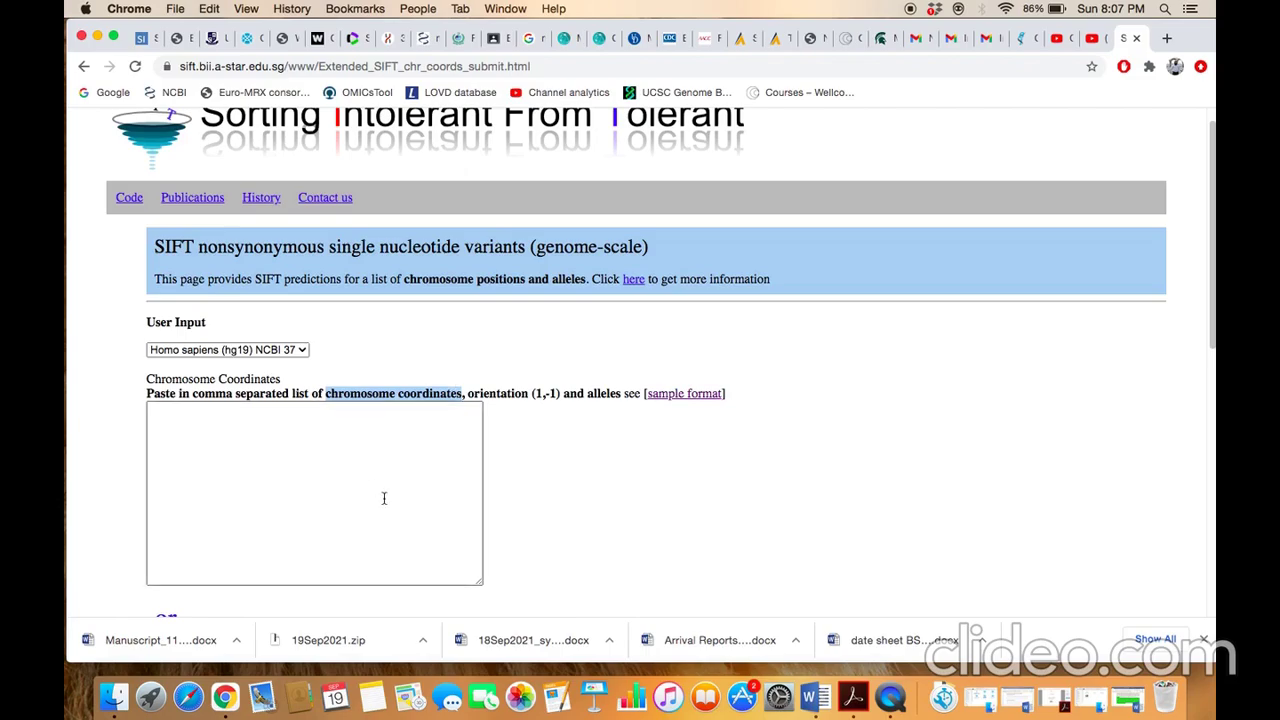
{"action": "left_click", "coordinate": [468, 397]}
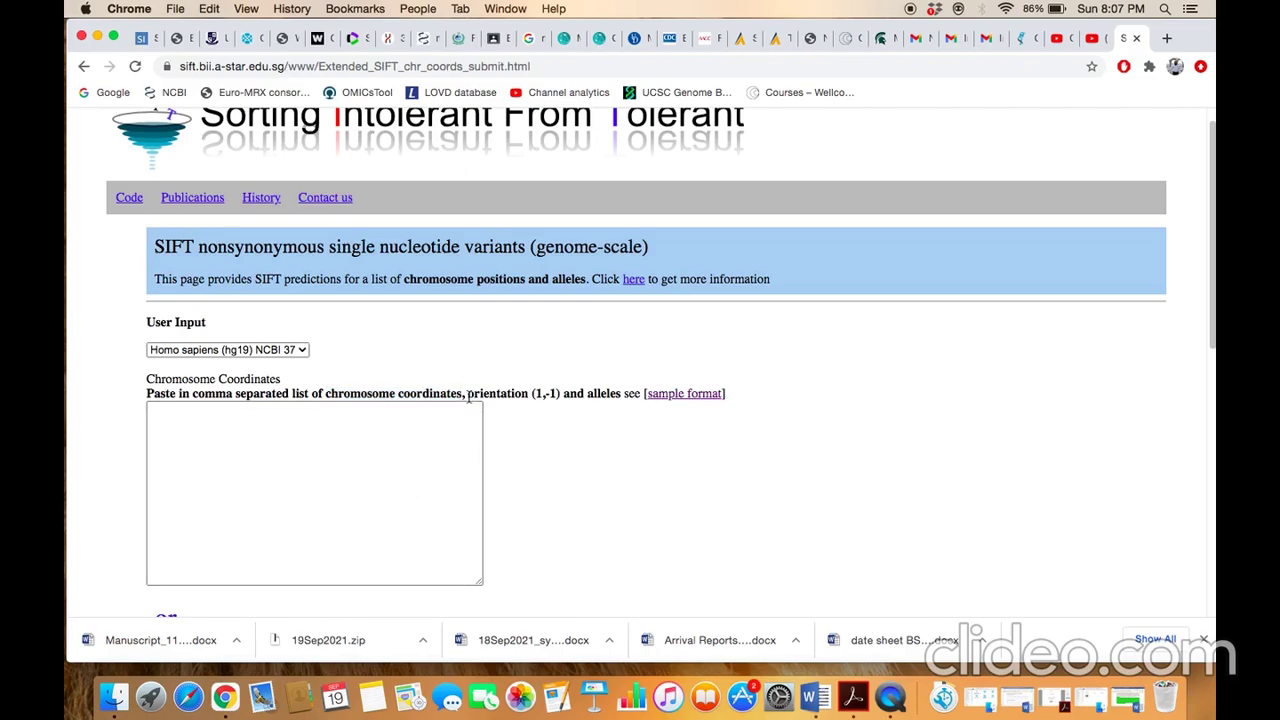
{"action": "left_click_drag", "start_coordinate": [468, 397], "coordinate": [560, 396]}
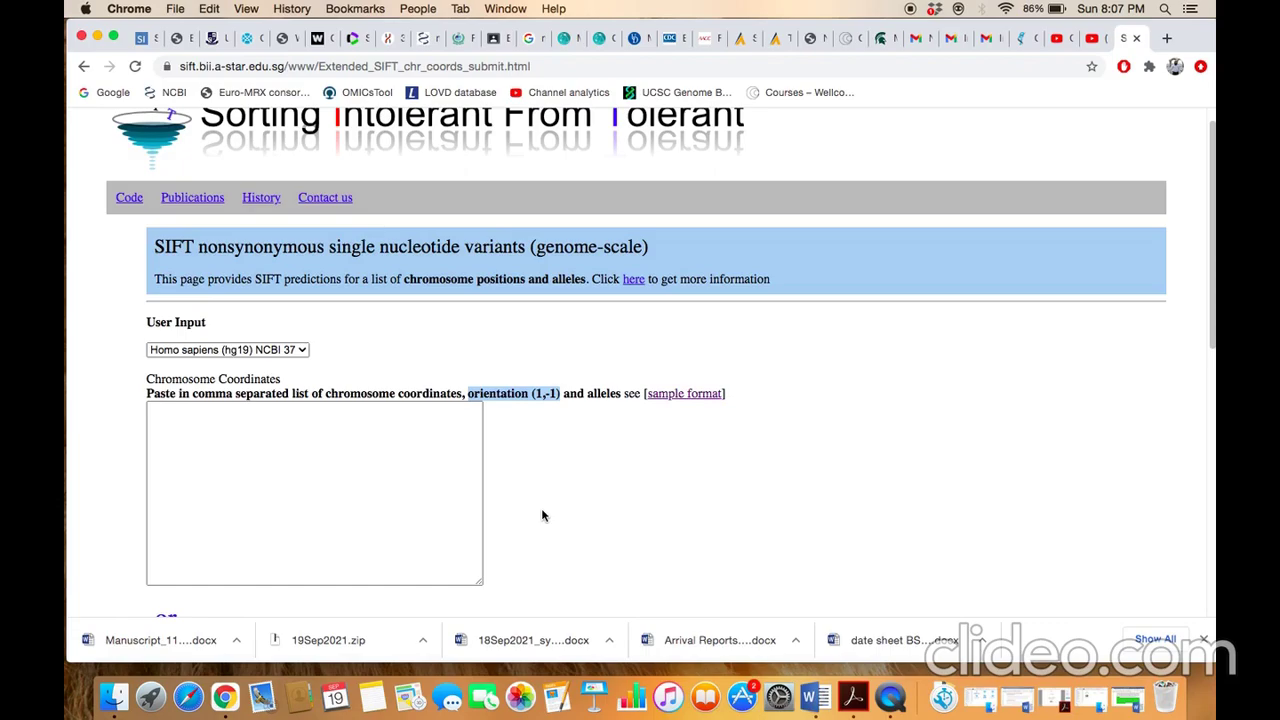
{"action": "left_click", "coordinate": [542, 413]}
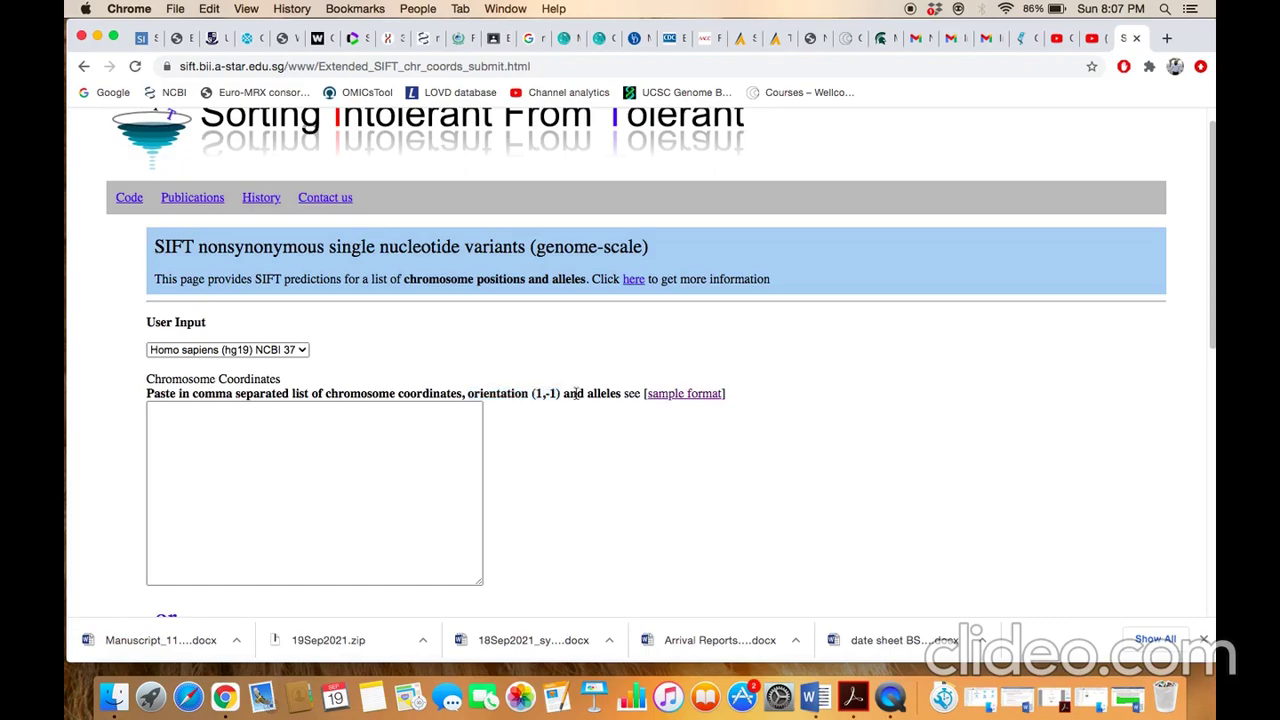
{"action": "double_click", "coordinate": [603, 393]}
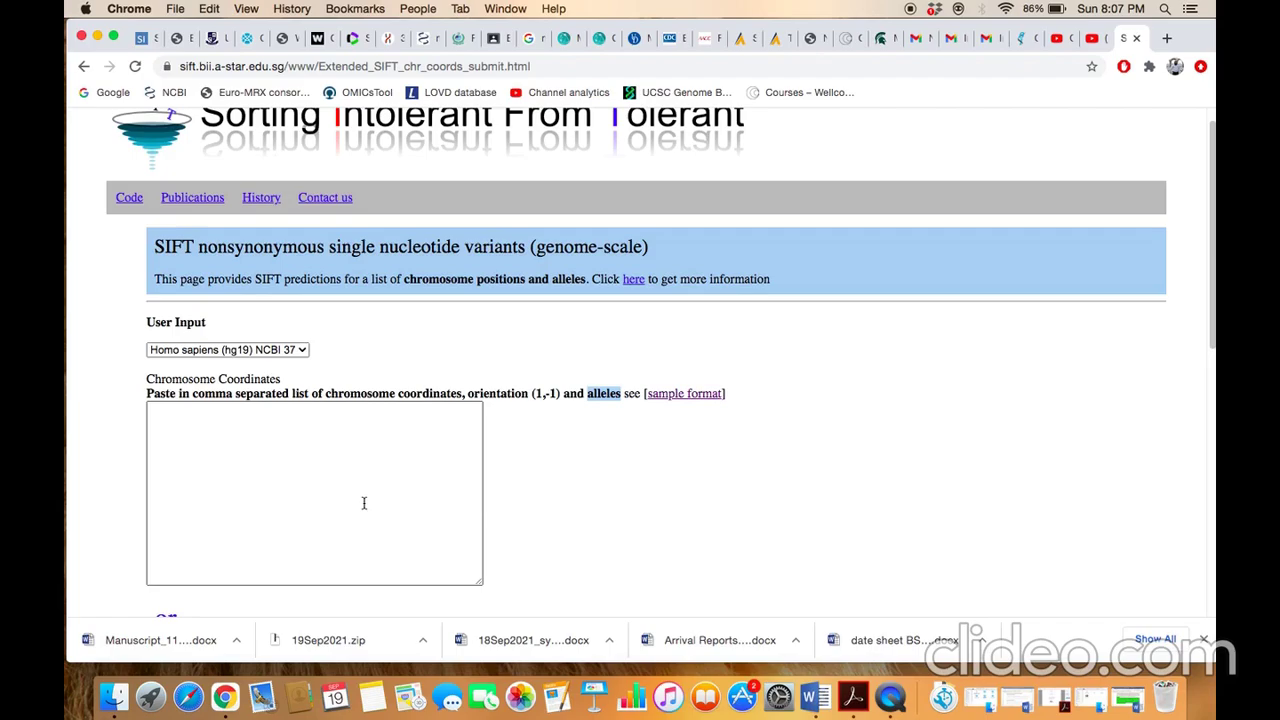
{"action": "scroll", "coordinate": [615, 516], "scroll_direction": "down", "scroll_amount": 2}
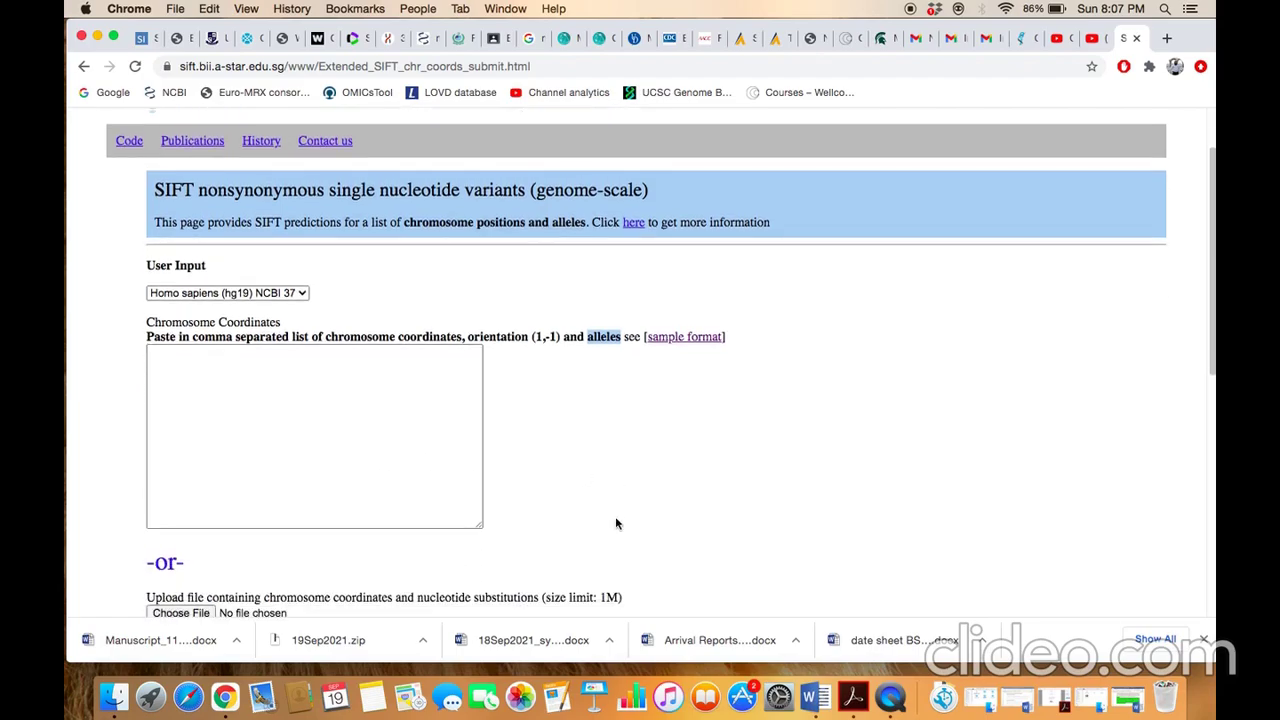
{"action": "scroll", "coordinate": [615, 516], "scroll_direction": "up", "scroll_amount": 2}
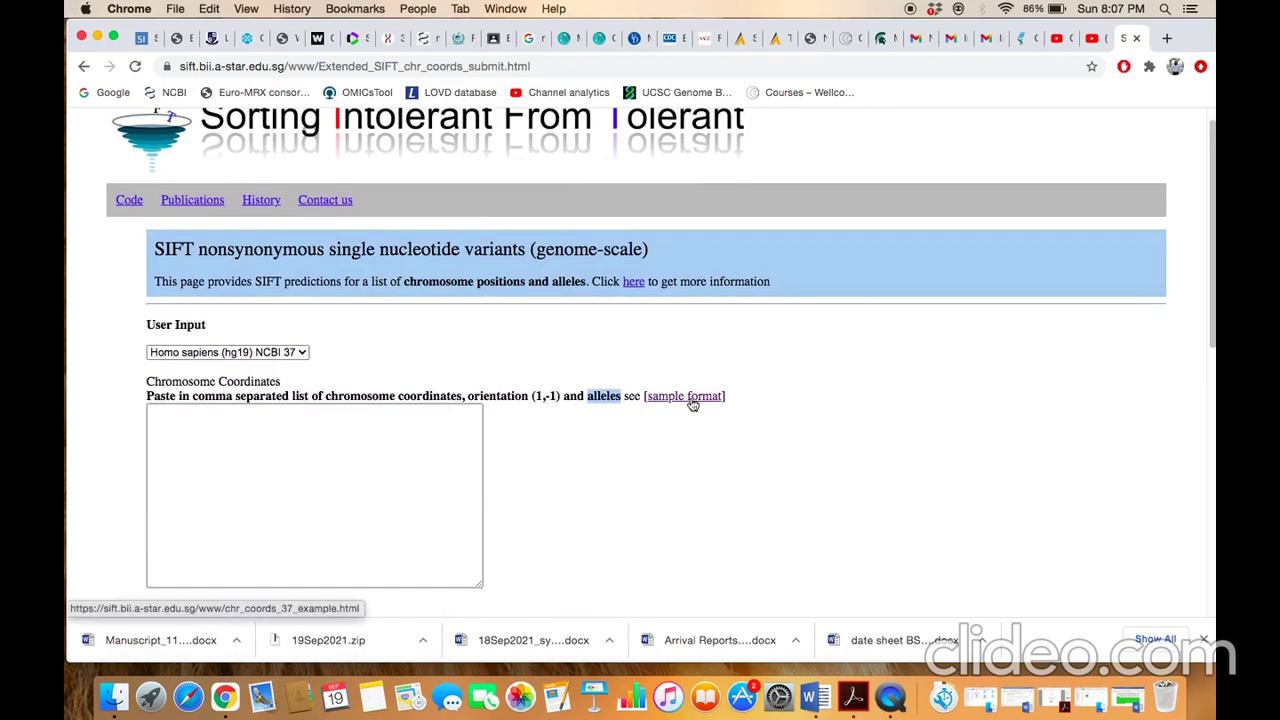
Step: Copy the Format Example 1 line 1,100382265,1,C/G from the sample format page, then go back
{"action": "left_click", "coordinate": [692, 398]}
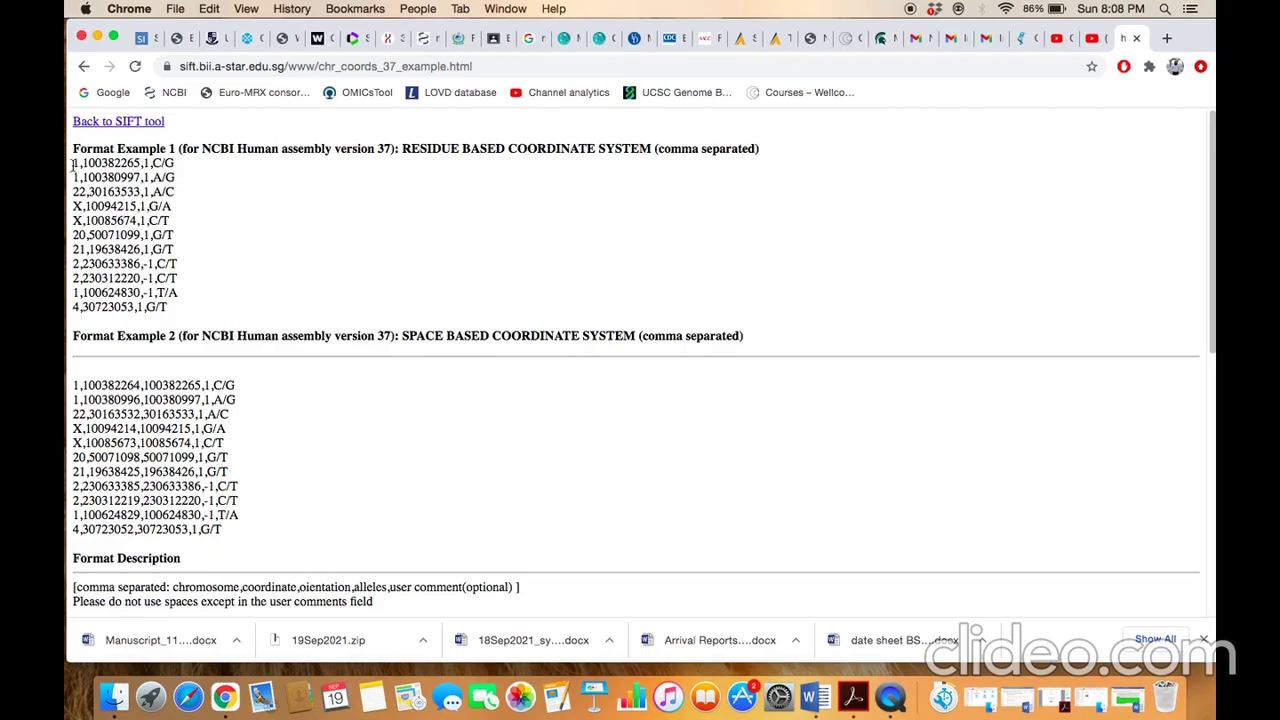
{"action": "left_click_drag", "start_coordinate": [73, 166], "coordinate": [181, 164]}
{"action": "key", "text": "super+c"}
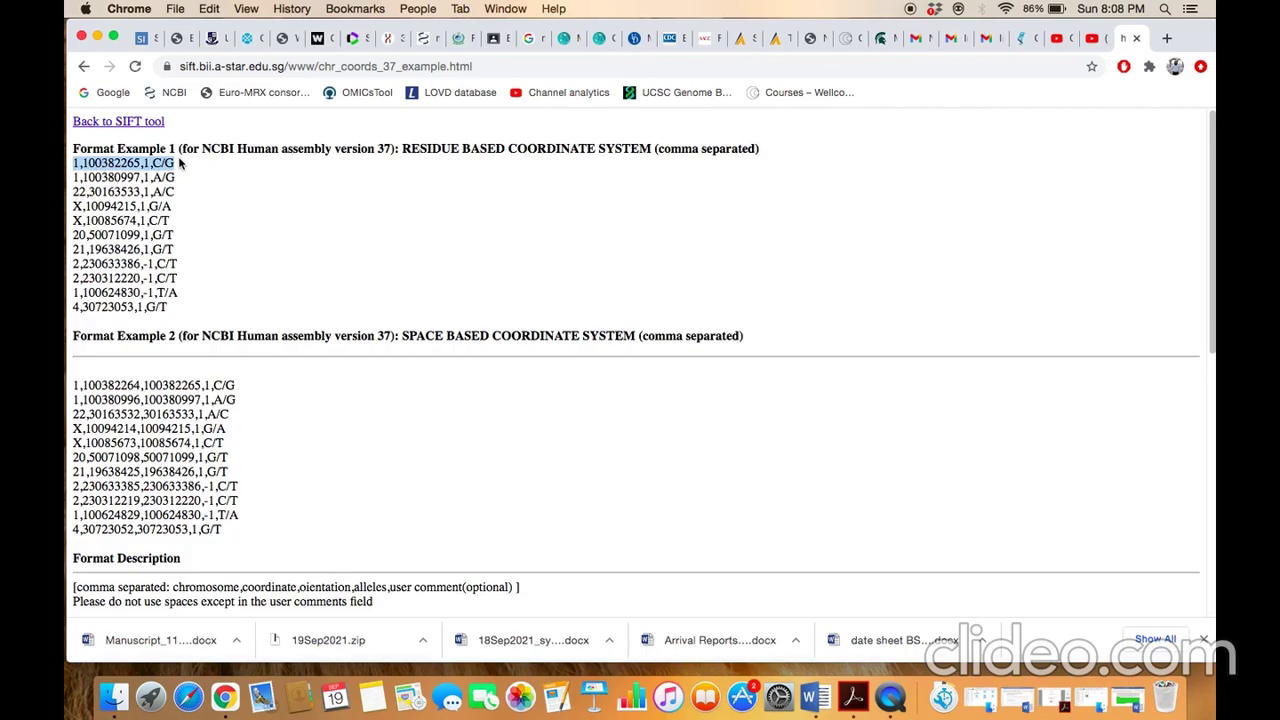
{"action": "left_click", "coordinate": [84, 66]}
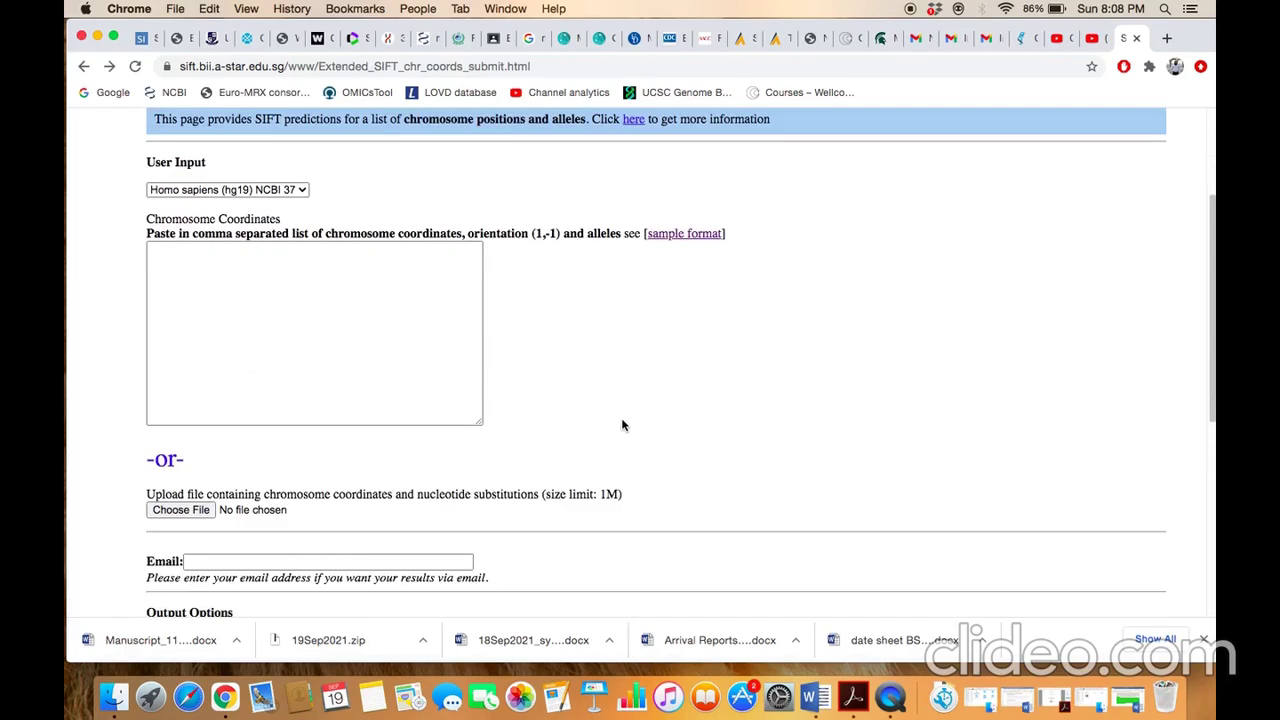
Step: Paste 1,100382265,1,C/G into Chromosome Coordinates, note its orientation value 1, and submit
{"action": "left_click", "coordinate": [388, 308]}
{"action": "key", "text": "super+v"}
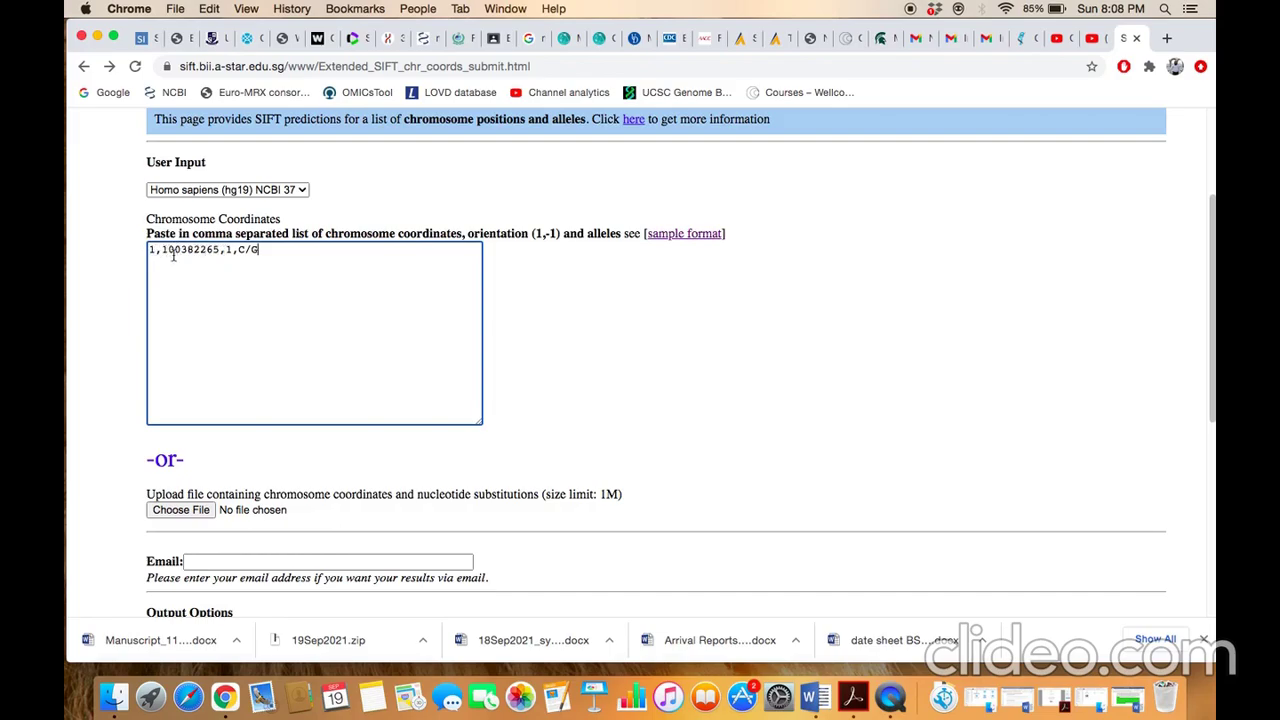
{"action": "double_click", "coordinate": [228, 249]}
{"action": "left_click", "coordinate": [246, 250]}
{"action": "scroll", "coordinate": [262, 250], "scroll_direction": "down", "scroll_amount": 2}
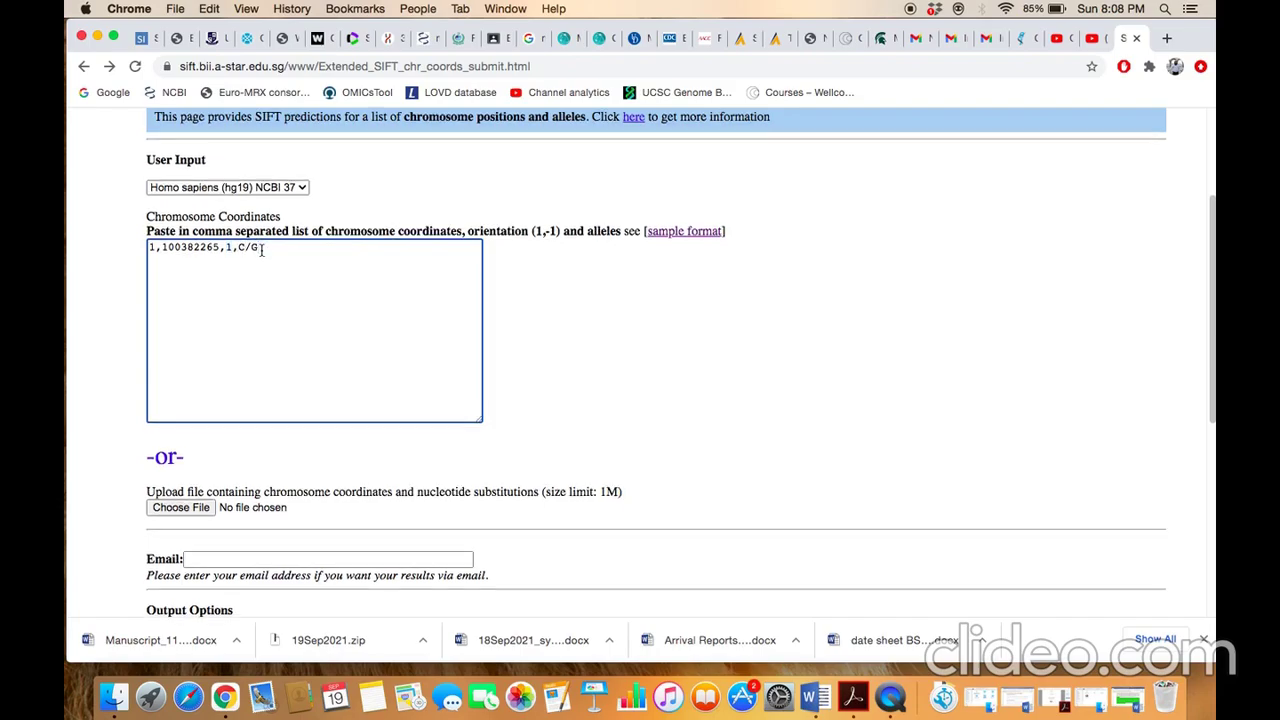
{"action": "scroll", "coordinate": [262, 250], "scroll_direction": "down", "scroll_amount": 3}
{"action": "scroll", "coordinate": [262, 252], "scroll_direction": "down", "scroll_amount": 1}
{"action": "scroll", "coordinate": [262, 253], "scroll_direction": "down", "scroll_amount": 3}
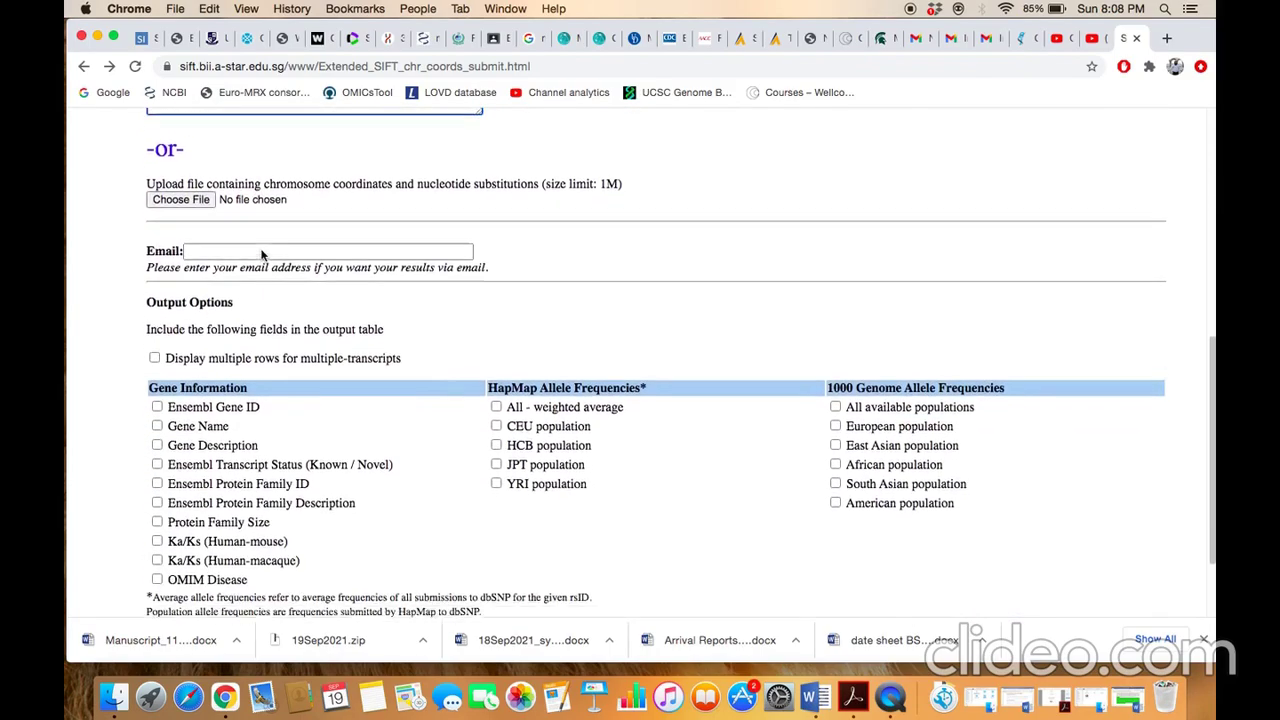
{"action": "scroll", "coordinate": [262, 255], "scroll_direction": "down", "scroll_amount": 2}
{"action": "scroll", "coordinate": [262, 255], "scroll_direction": "down", "scroll_amount": 2}
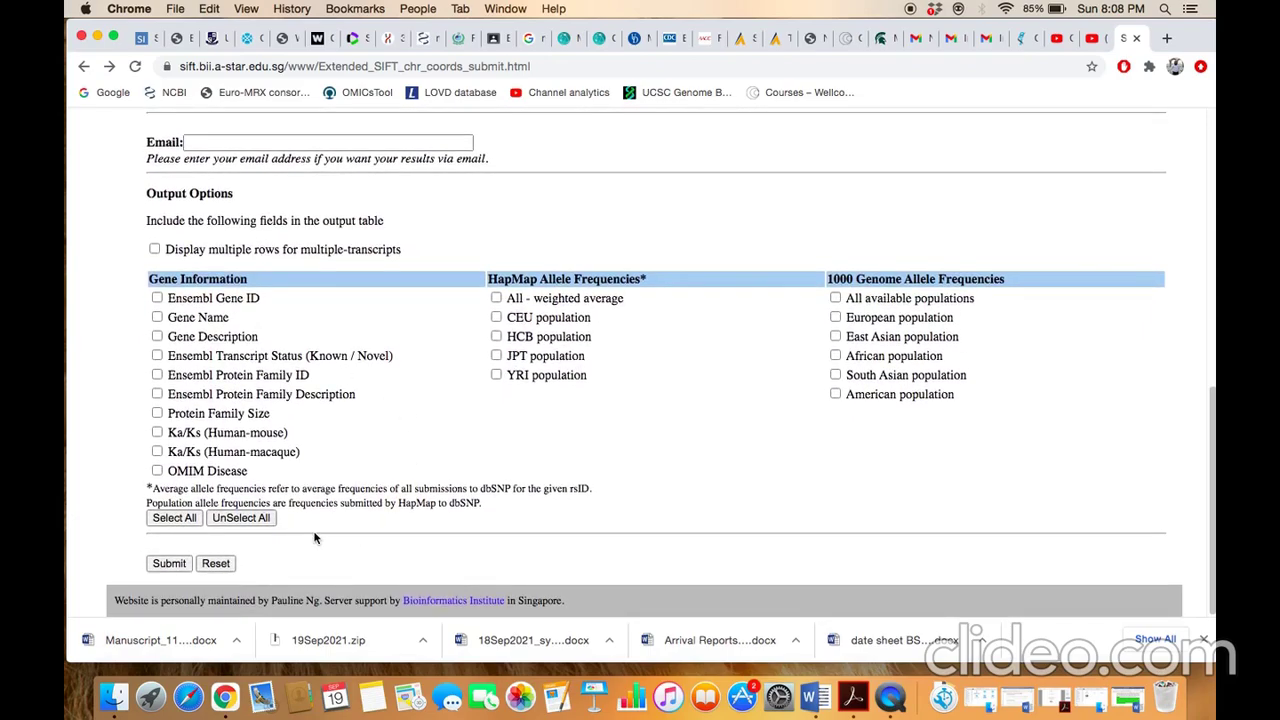
{"action": "left_click", "coordinate": [166, 564]}
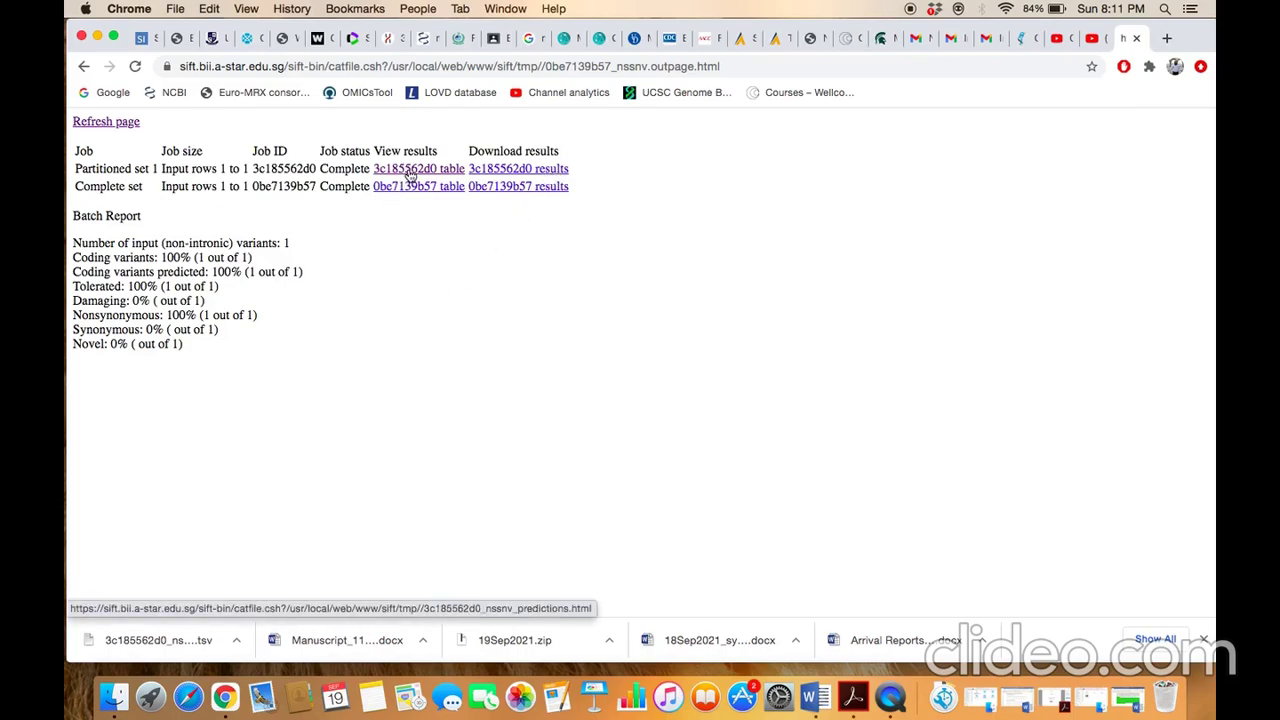
Step: Open the 3c185562d0 results table and highlight the coordinates, Ensembl transcript ID and TOLERATED prediction
{"action": "left_click", "coordinate": [410, 175]}
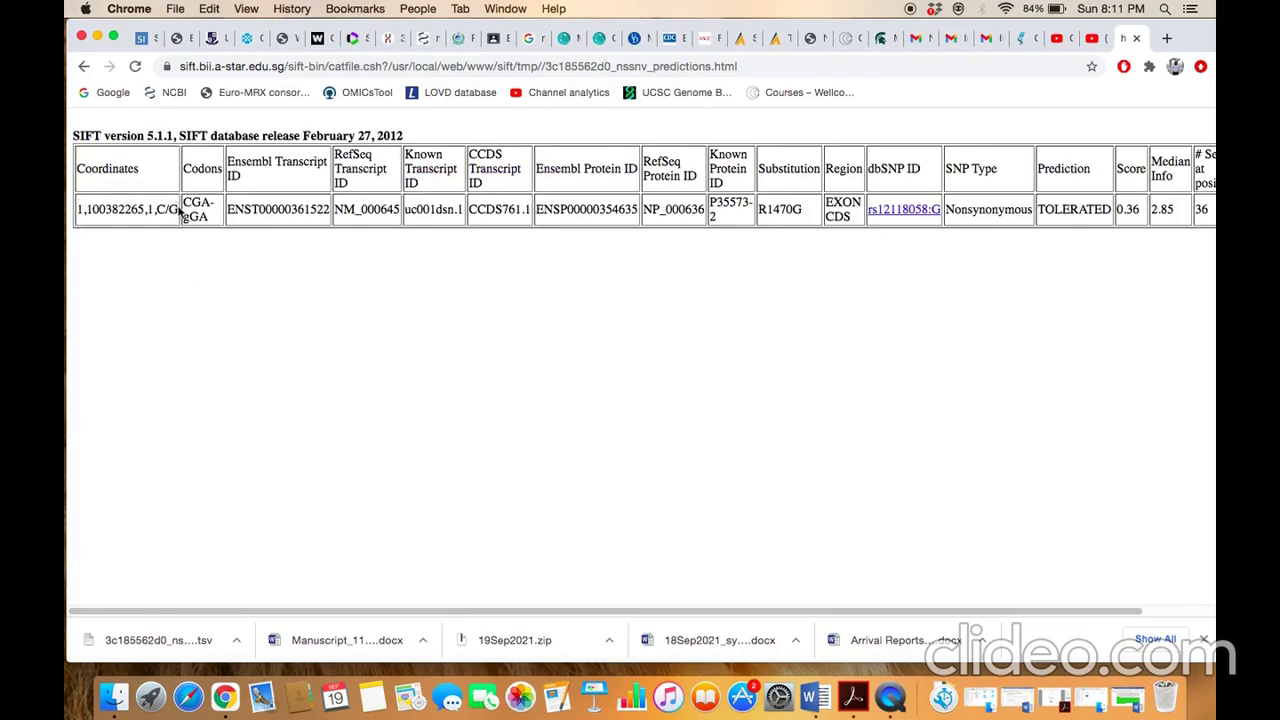
{"action": "left_click_drag", "start_coordinate": [184, 212], "coordinate": [79, 212]}
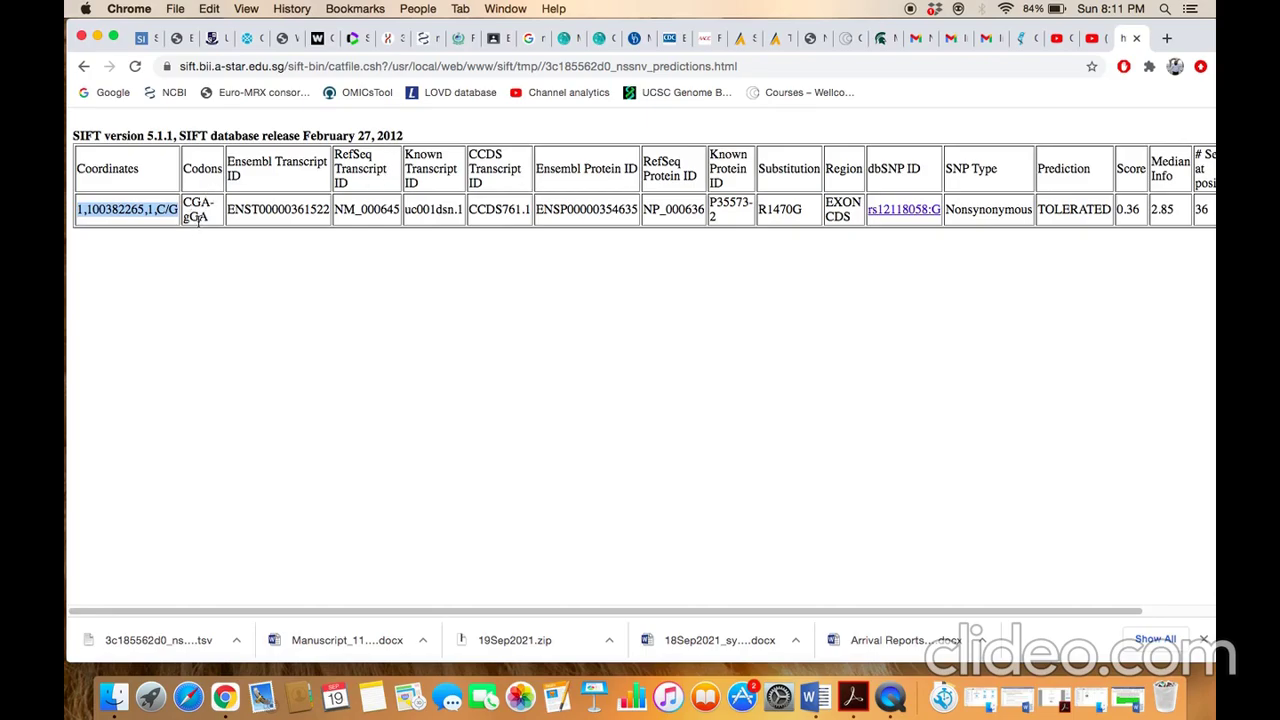
{"action": "left_click_drag", "start_coordinate": [229, 210], "coordinate": [329, 210]}
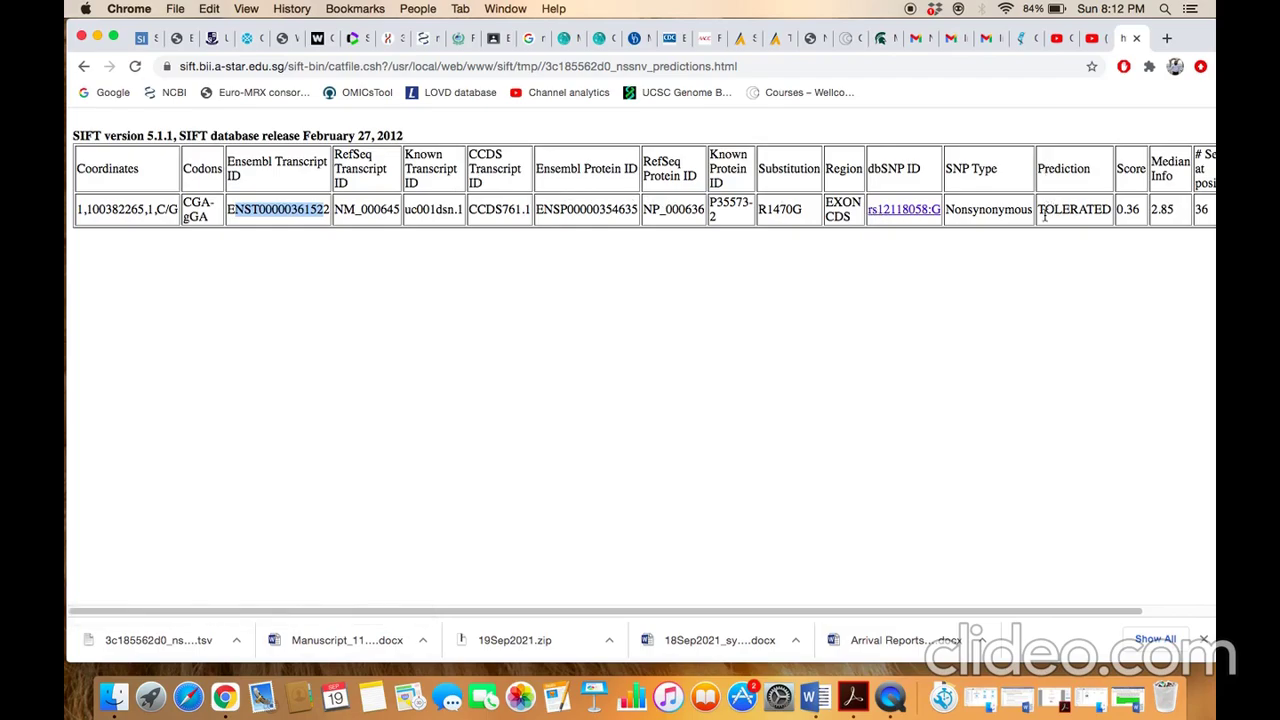
{"action": "left_click_drag", "start_coordinate": [1038, 210], "coordinate": [1108, 212]}
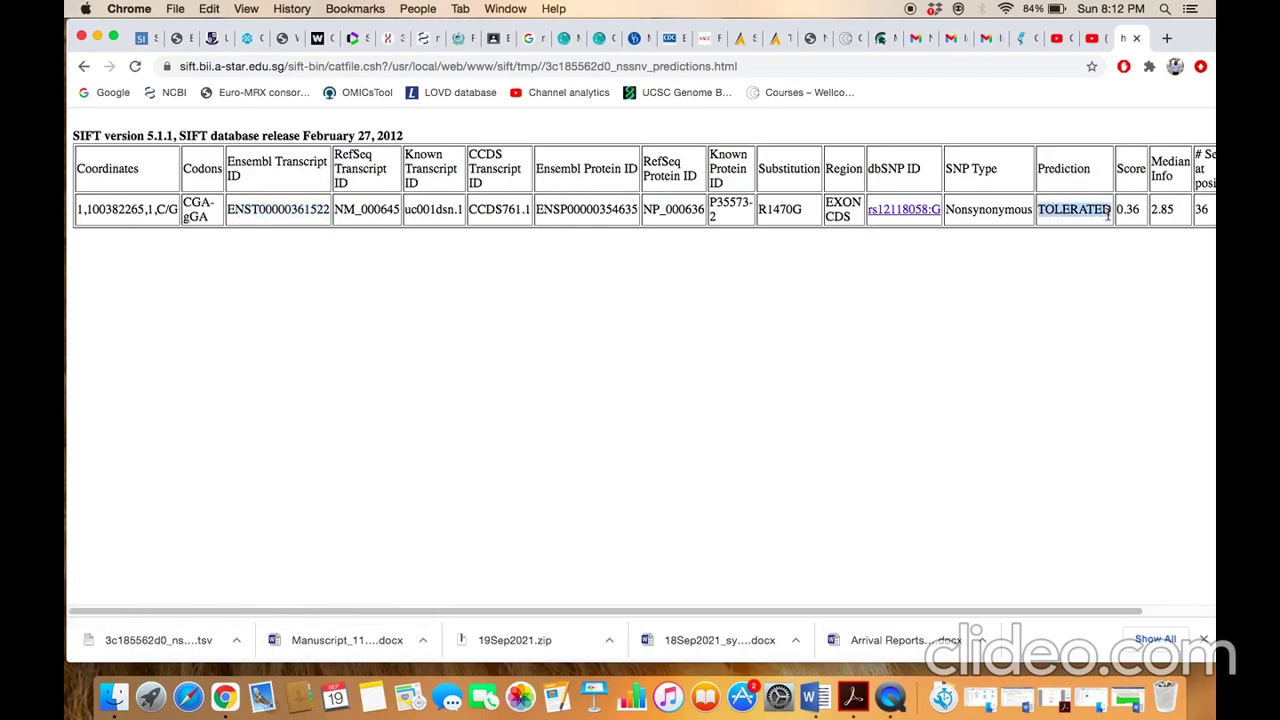